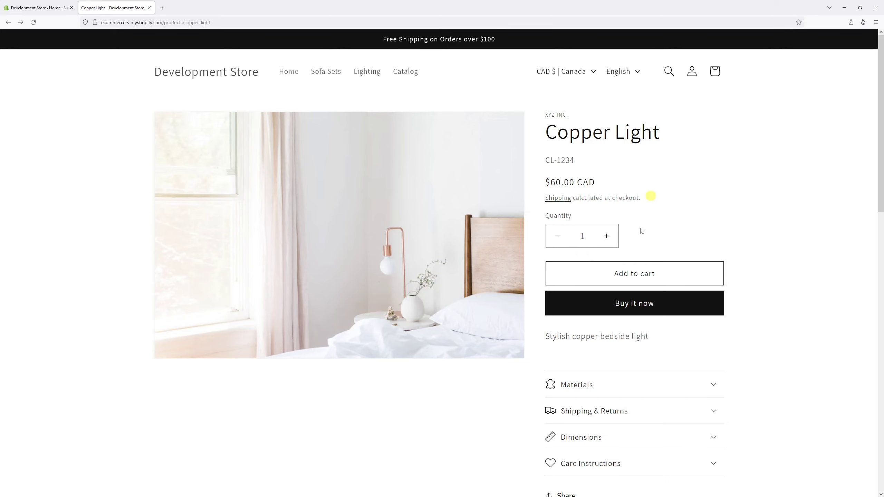
- Add a third Copper Light to the cart ($180.00 total) and return to its product page
{"action": "left_click", "coordinate": [631, 274]}
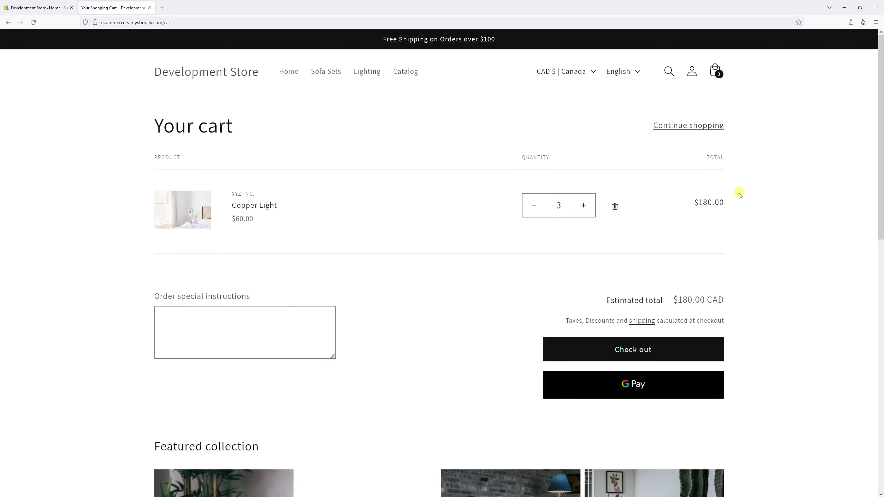
{"action": "key", "text": "alt+Left"}
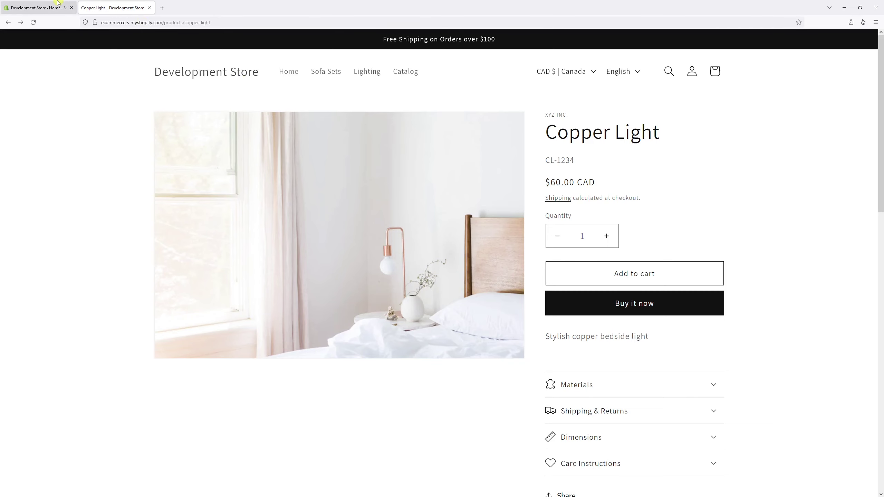
- From Online Store in the admin, open the theme editor for the live Dawn - Version 12.0.0 theme
{"action": "left_click", "coordinate": [62, 7]}
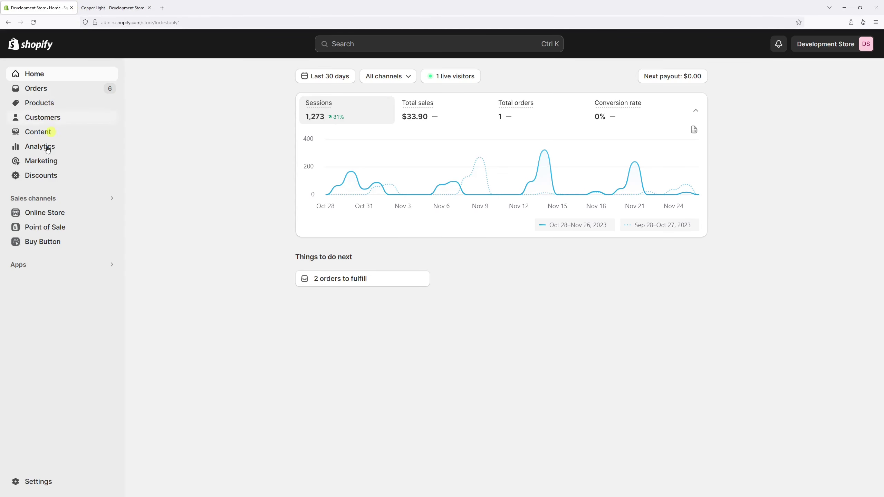
{"action": "left_click", "coordinate": [34, 211]}
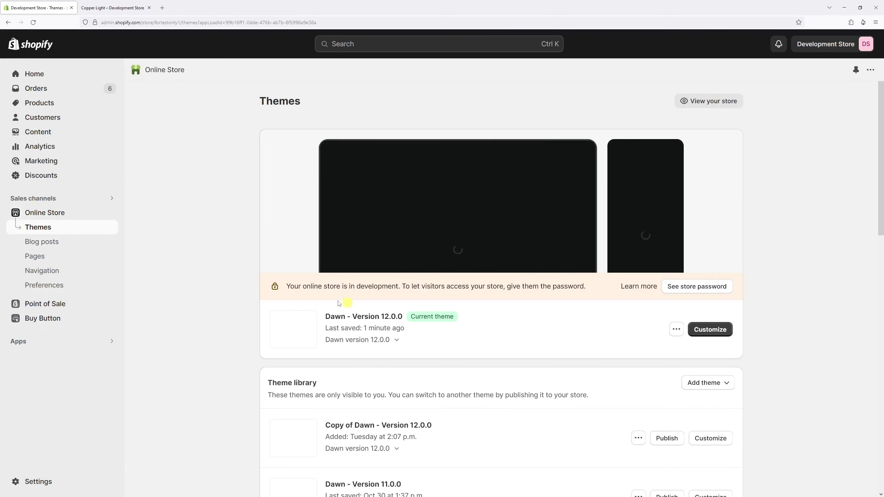
{"action": "left_click", "coordinate": [718, 331]}
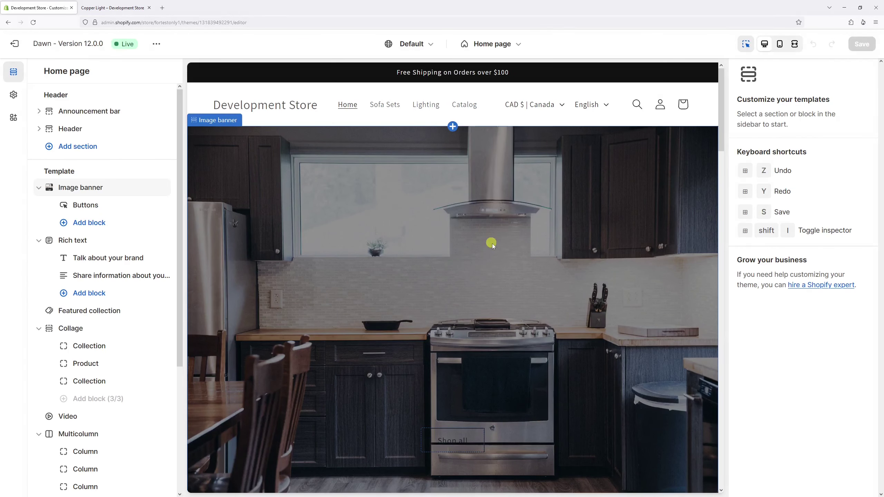
- In Theme settings, set the Cart type to Popup notification and save the theme
{"action": "left_click", "coordinate": [13, 95]}
{"action": "scroll", "coordinate": [77, 108], "scroll_direction": "down", "scroll_amount": 5}
{"action": "scroll", "coordinate": [79, 111], "scroll_direction": "down", "scroll_amount": 1}
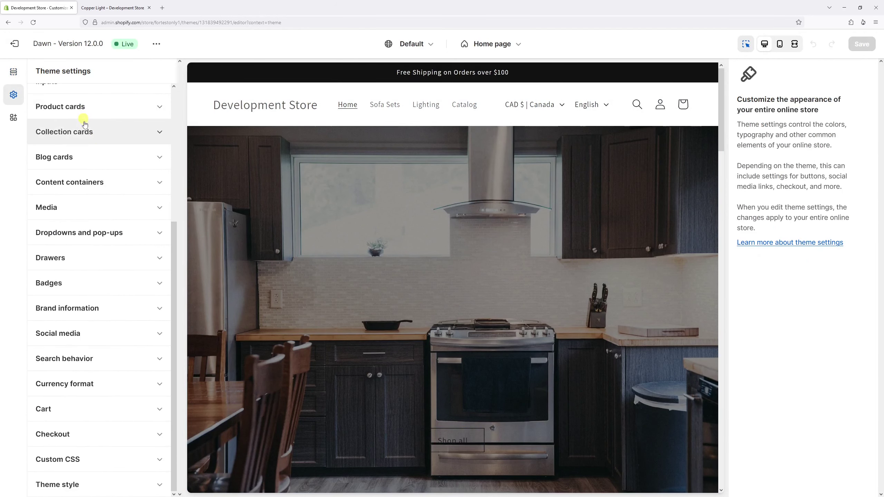
{"action": "left_click", "coordinate": [97, 409]}
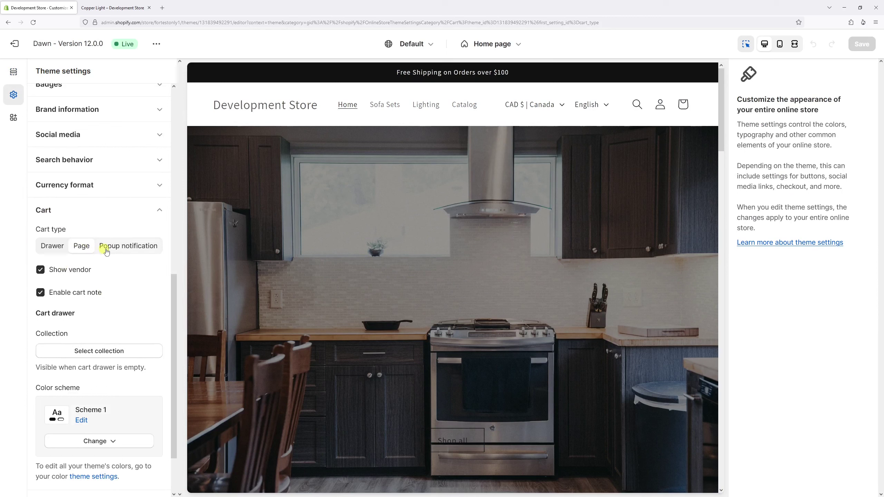
{"action": "left_click", "coordinate": [118, 248]}
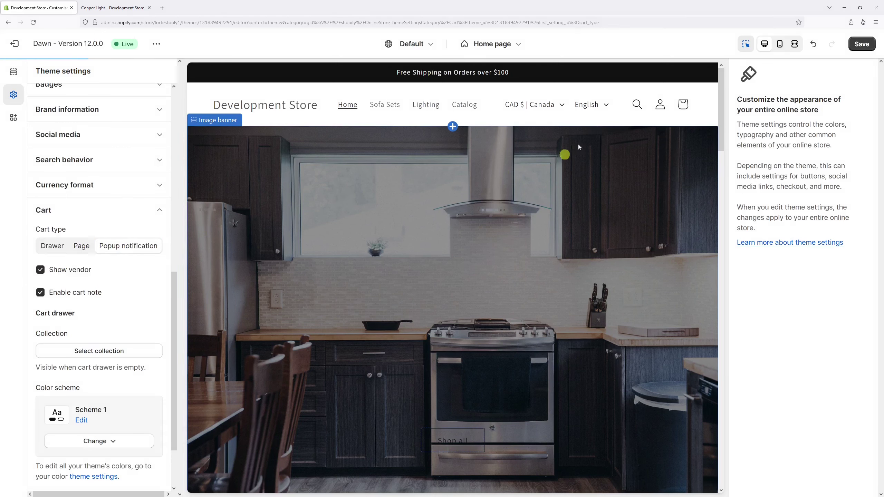
{"action": "left_click", "coordinate": [862, 44]}
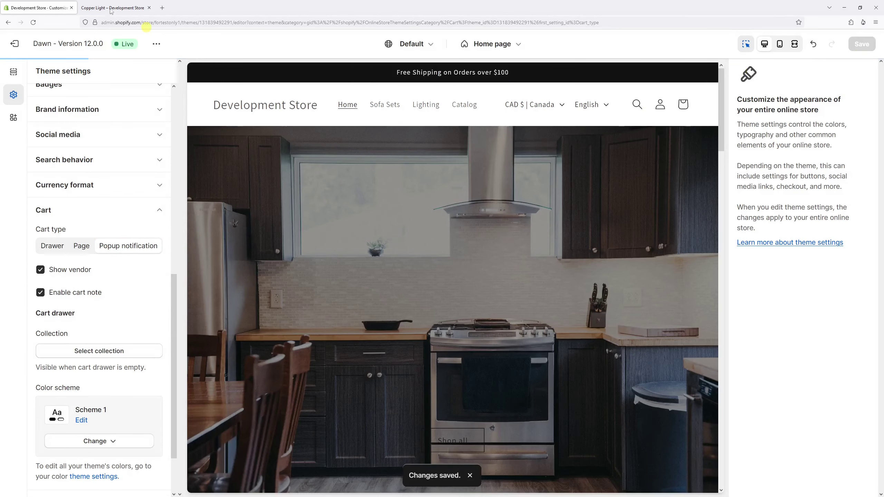
- Reload the Copper Light page, add a fourth one, and close the 'Item added to your cart' popup
{"action": "left_click", "coordinate": [115, 7]}
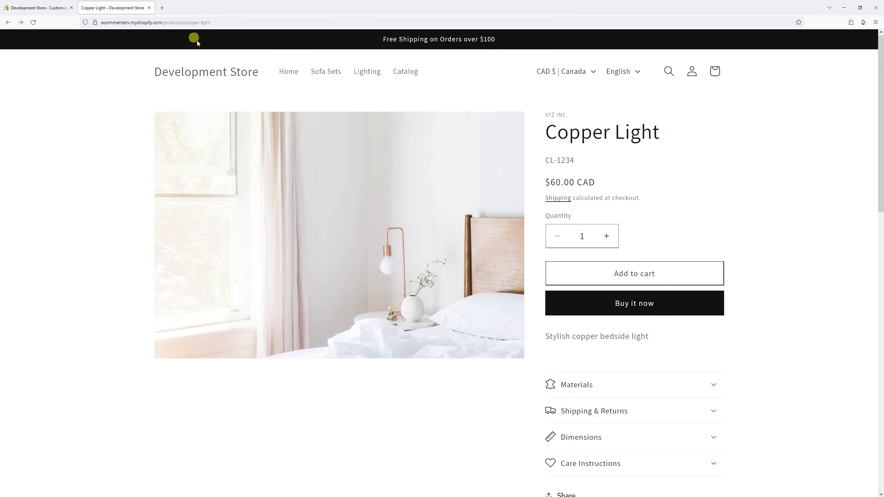
{"action": "left_click", "coordinate": [208, 23]}
{"action": "key", "text": "Return"}
{"action": "left_click", "coordinate": [625, 268]}
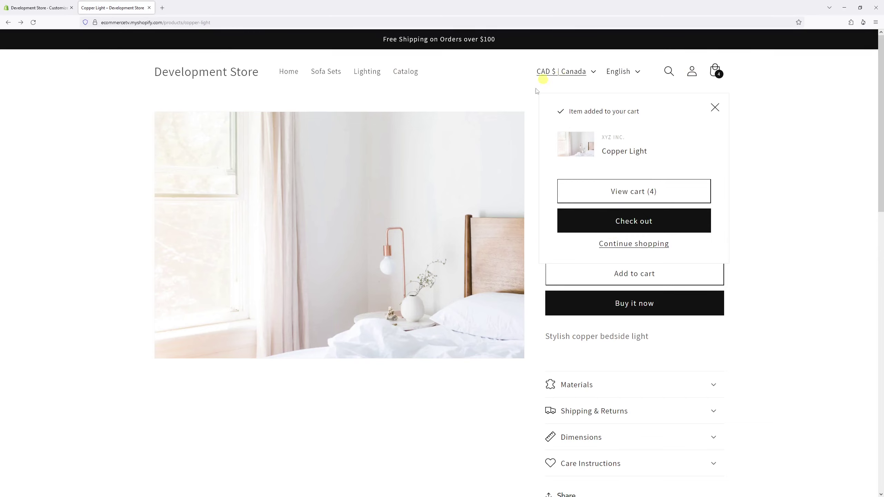
{"action": "left_click", "coordinate": [479, 182]}
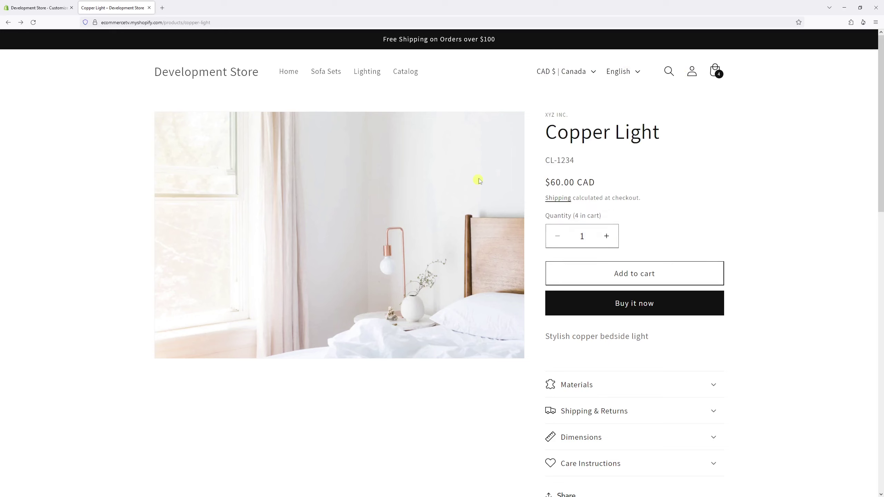